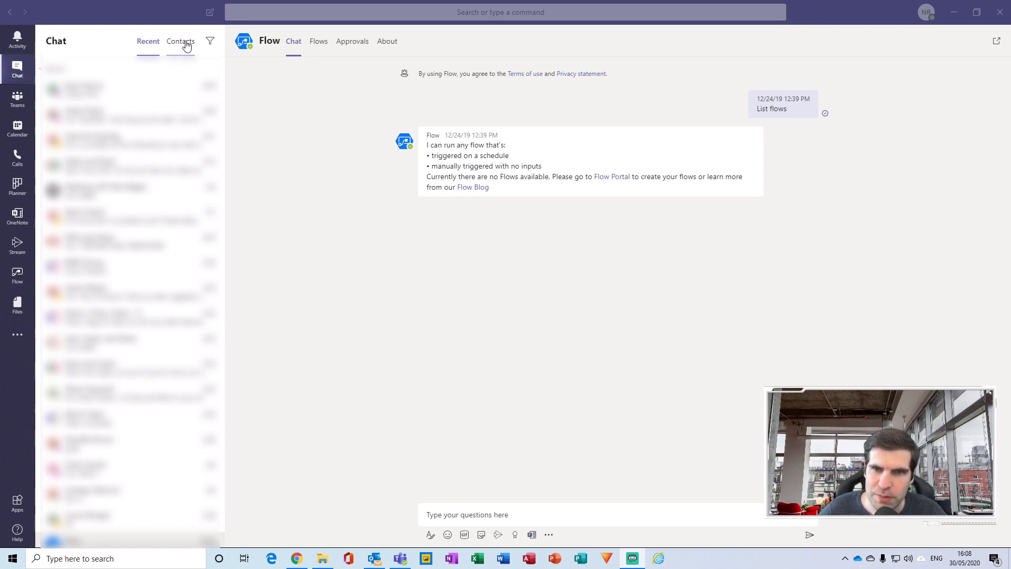
# Show the Contacts list instead of Recent chats in the Chat pane.
pyautogui.click(182, 43)
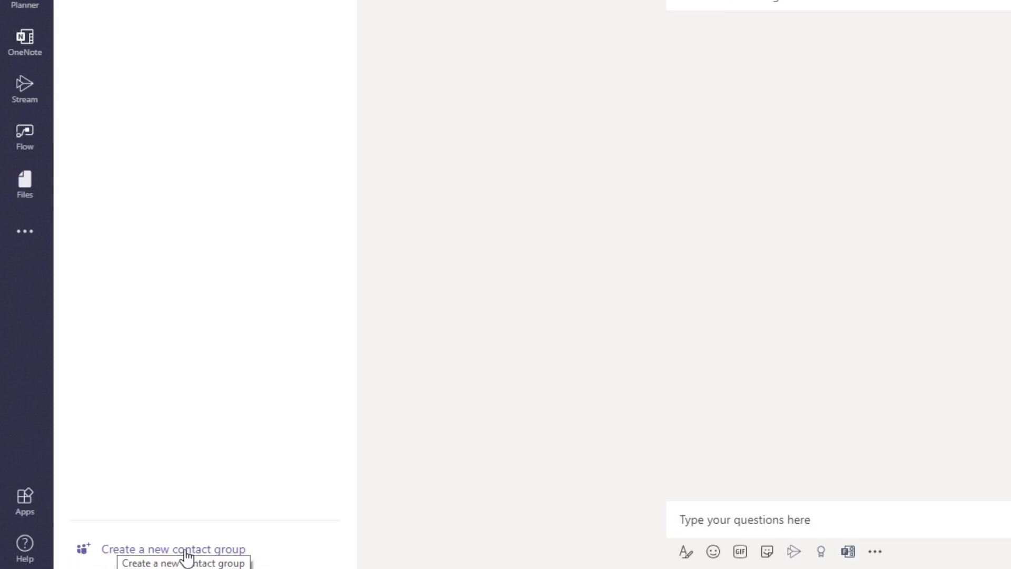
pyautogui.click(191, 552)
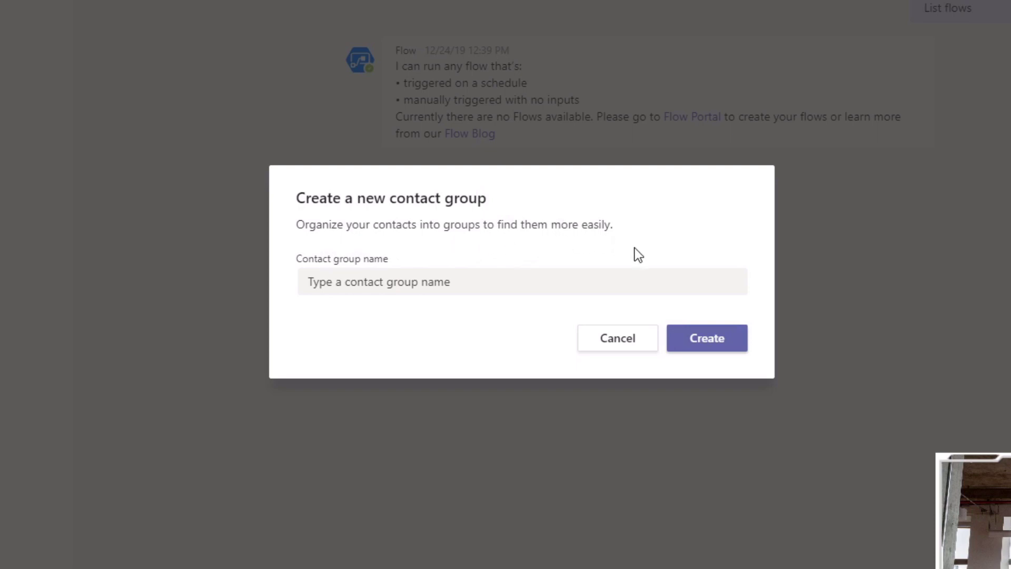
# Name a new contact group 'Merch Team' and create it.
pyautogui.click(379, 287)
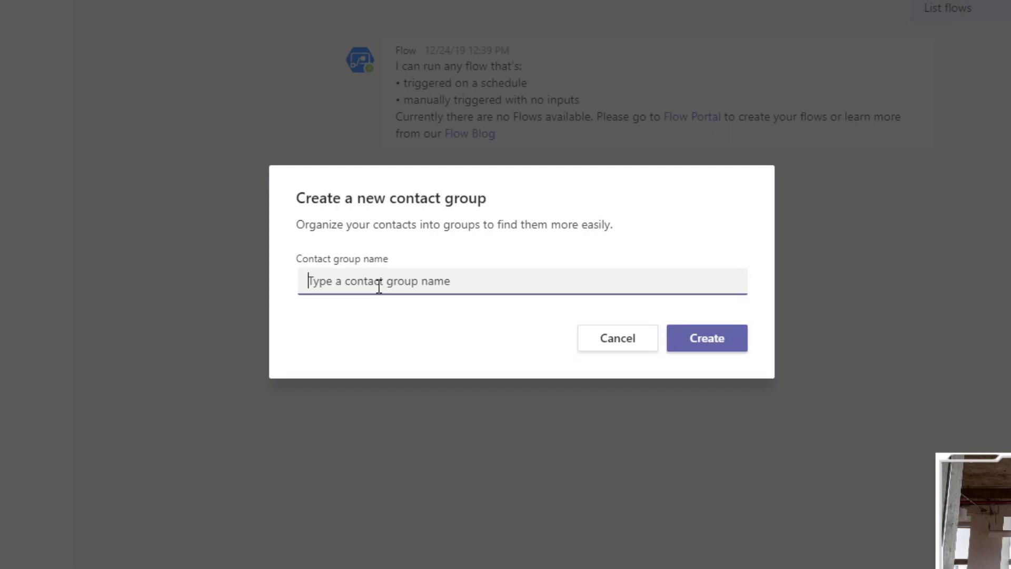
pyautogui.write('Me')
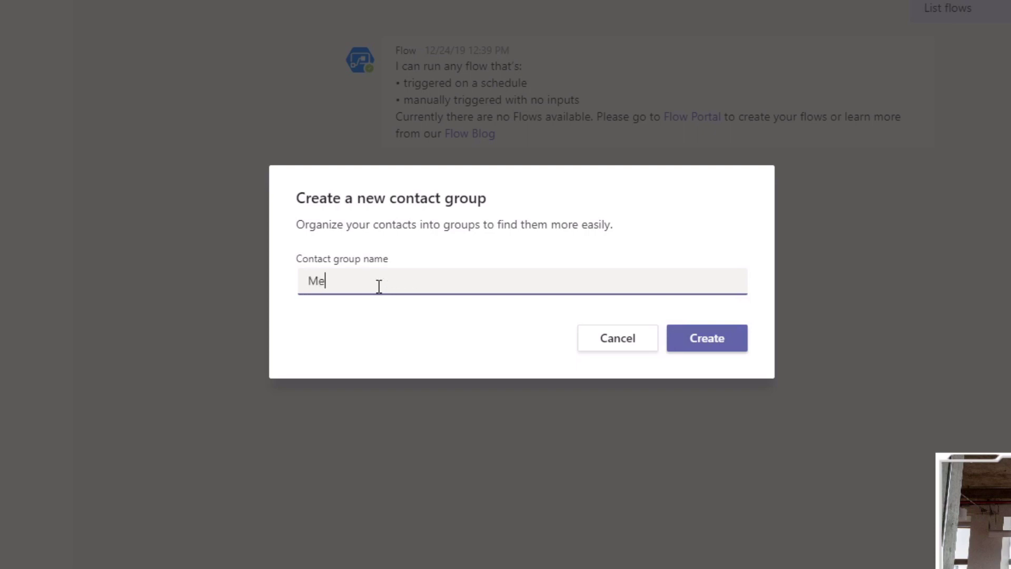
pyautogui.write('rch Team')
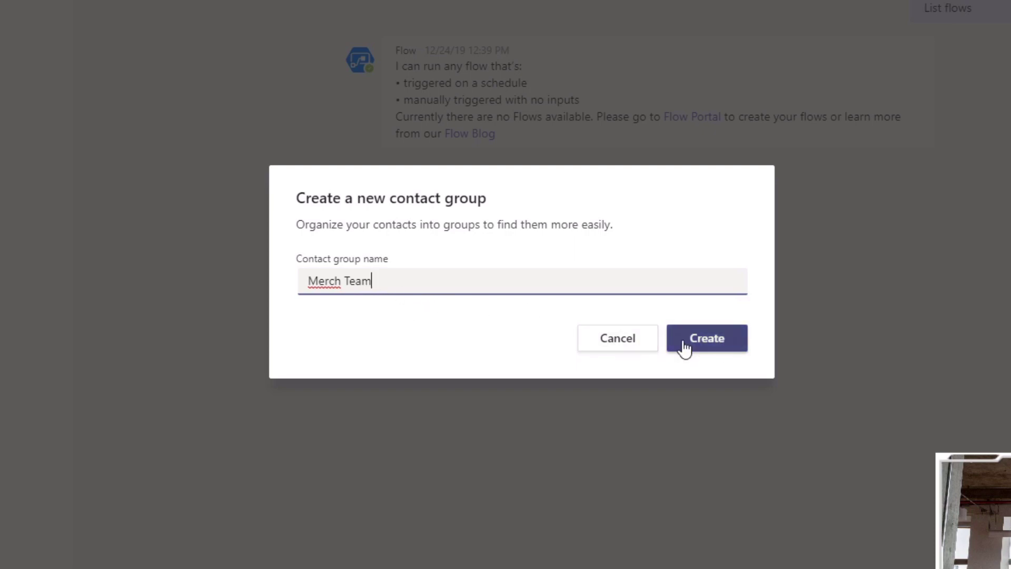
pyautogui.click(707, 338)
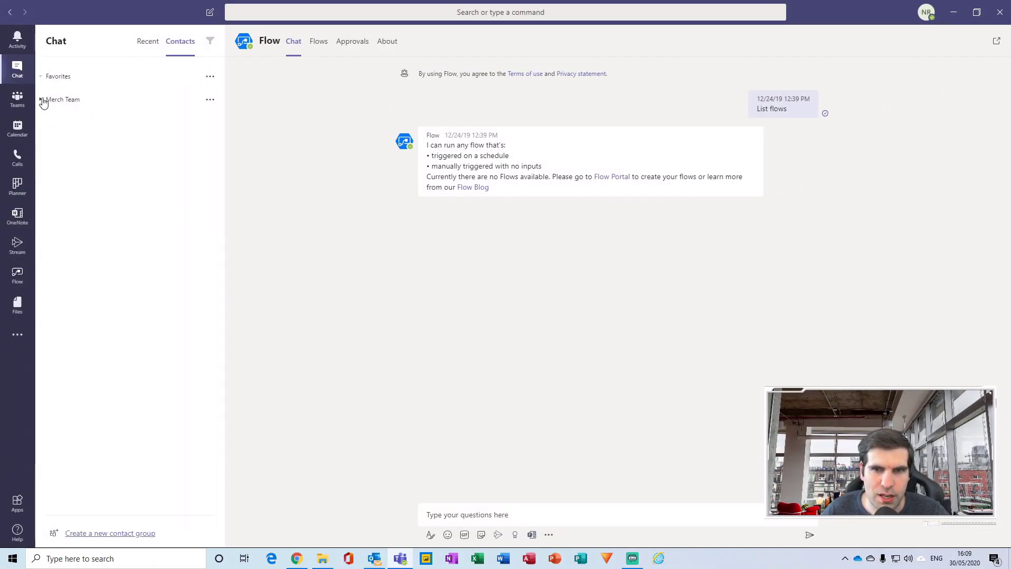
# Expand Merch Team and add a first contact to it from the name suggestions.
pyautogui.click(41, 101)
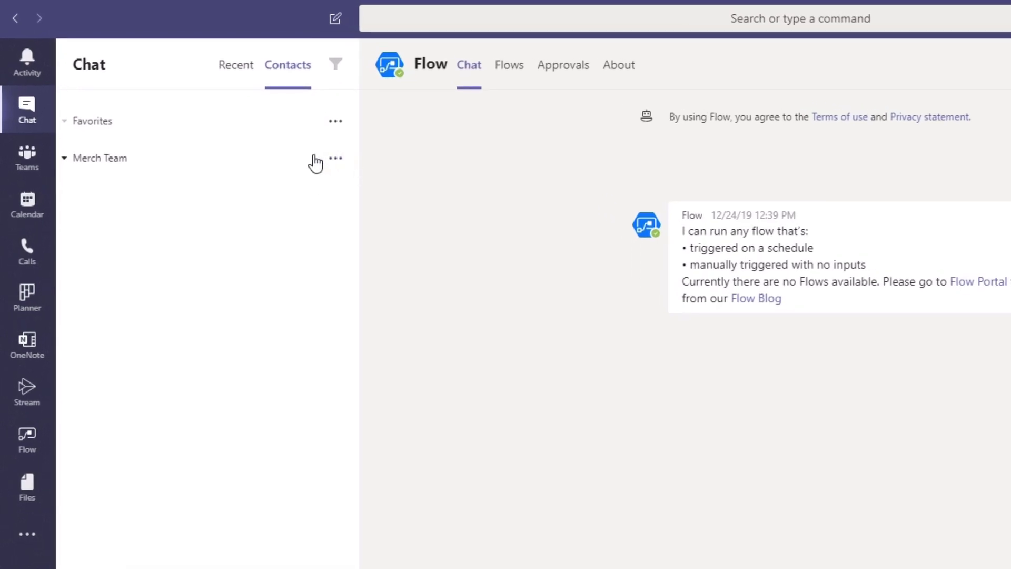
pyautogui.click(335, 158)
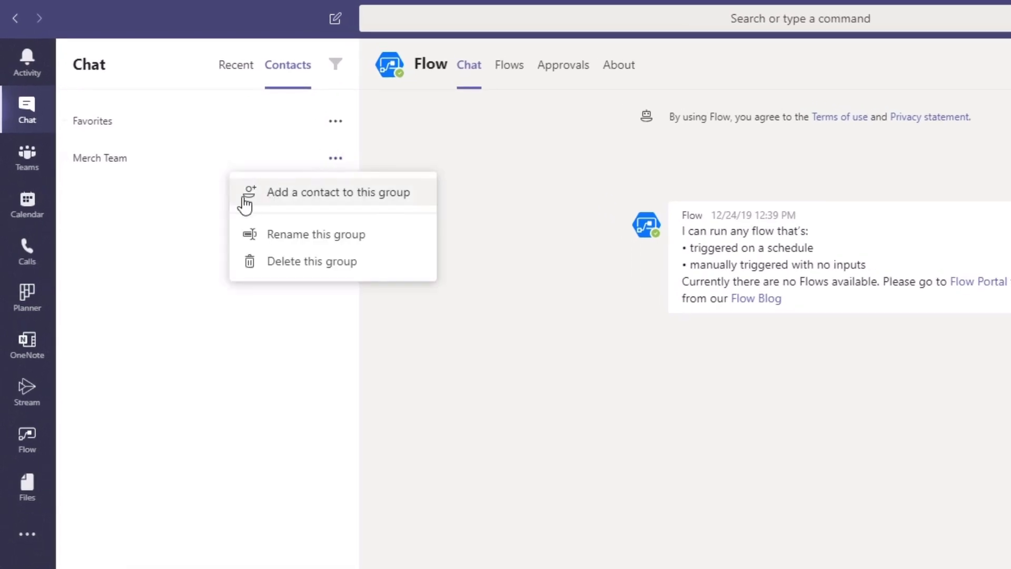
pyautogui.click(268, 194)
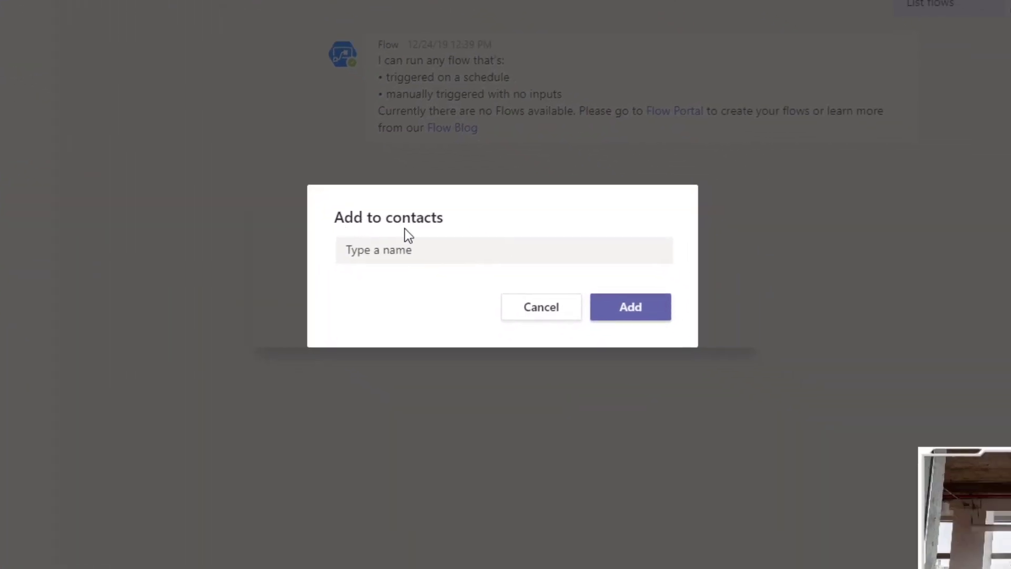
pyautogui.click(355, 251)
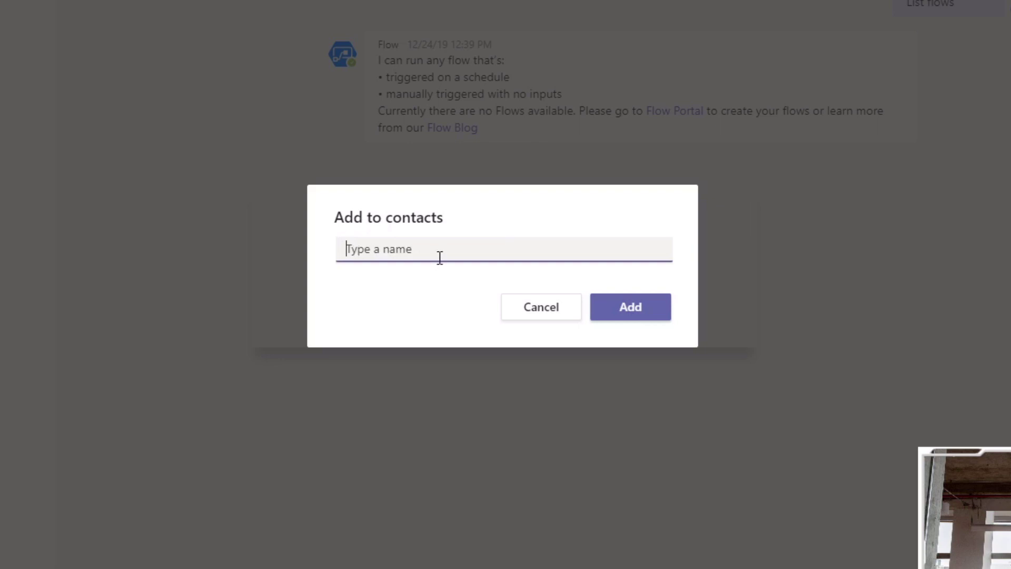
pyautogui.write('ryan')
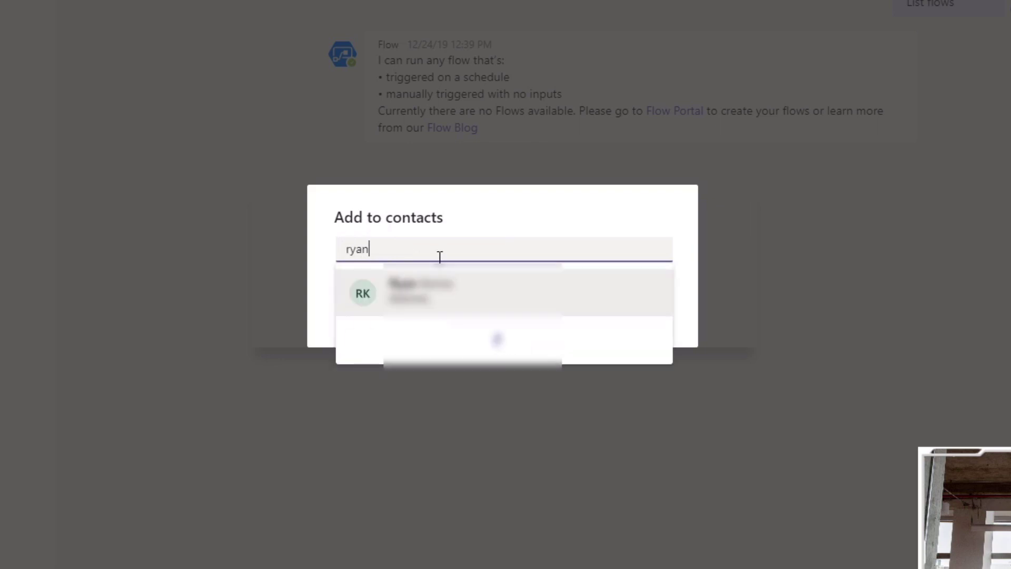
pyautogui.click(461, 299)
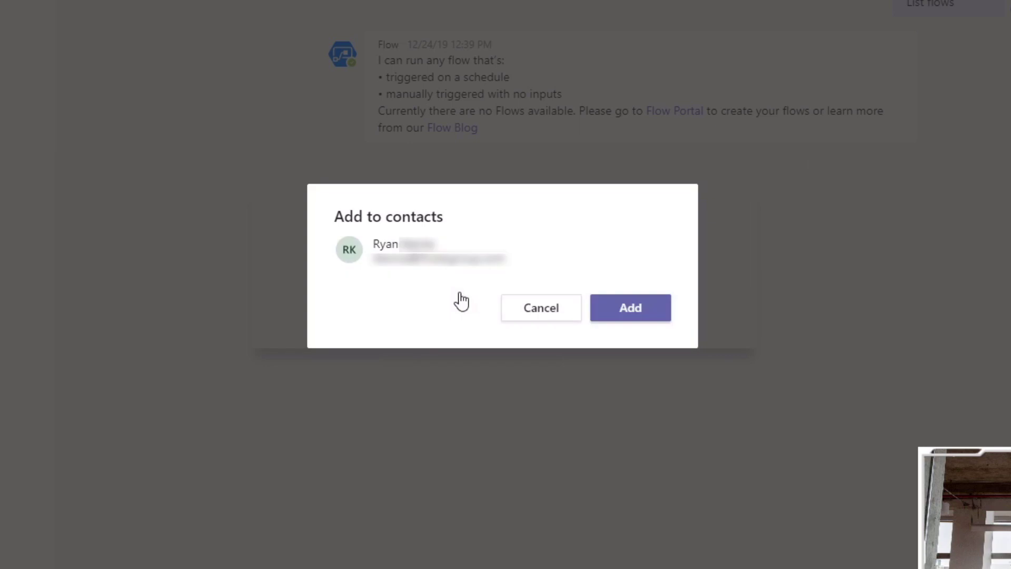
pyautogui.click(631, 308)
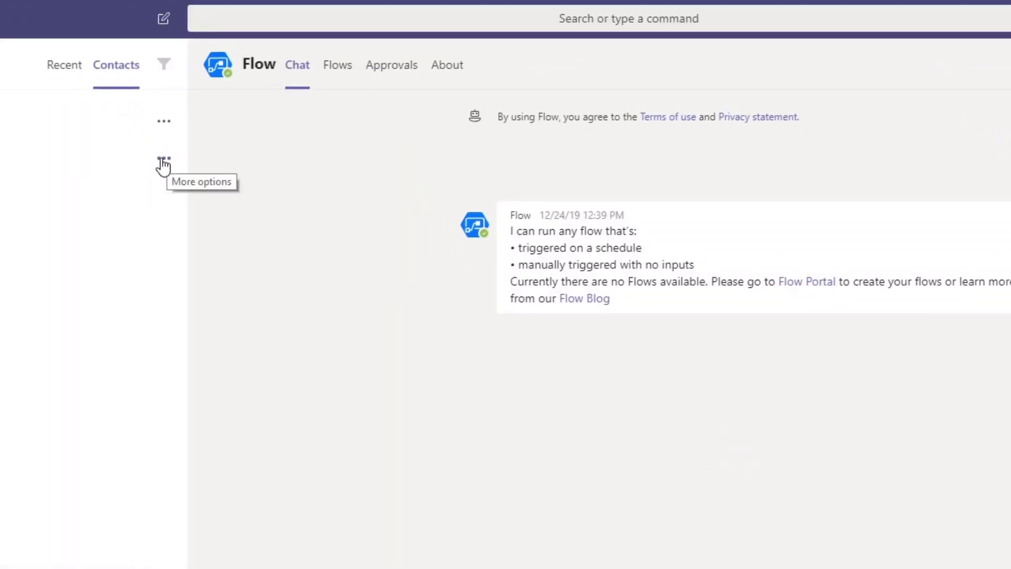
pyautogui.click(164, 162)
# Add a second contact to Merch Team from the suggestion list.
pyautogui.click(147, 193)
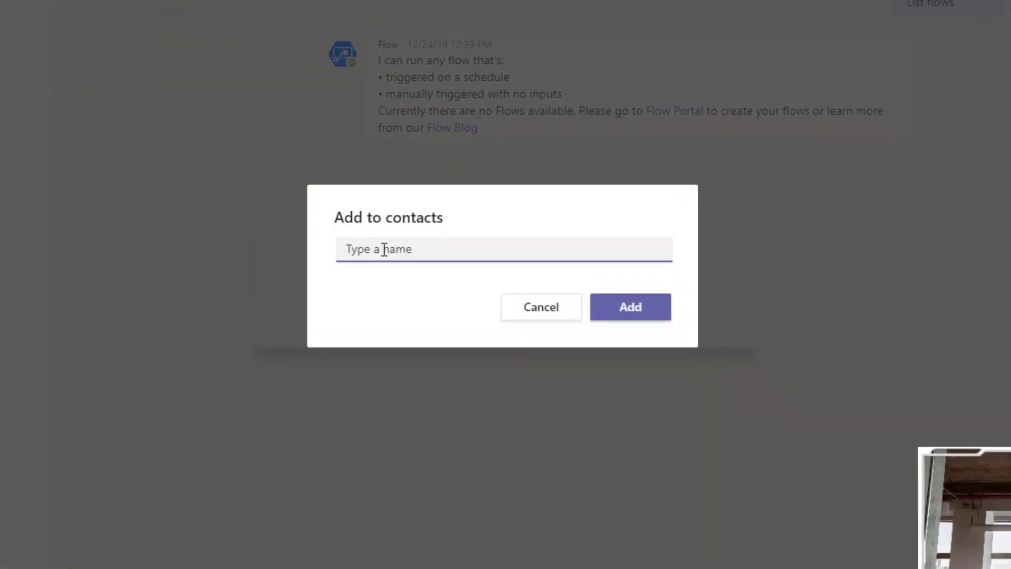
pyautogui.write('hel')
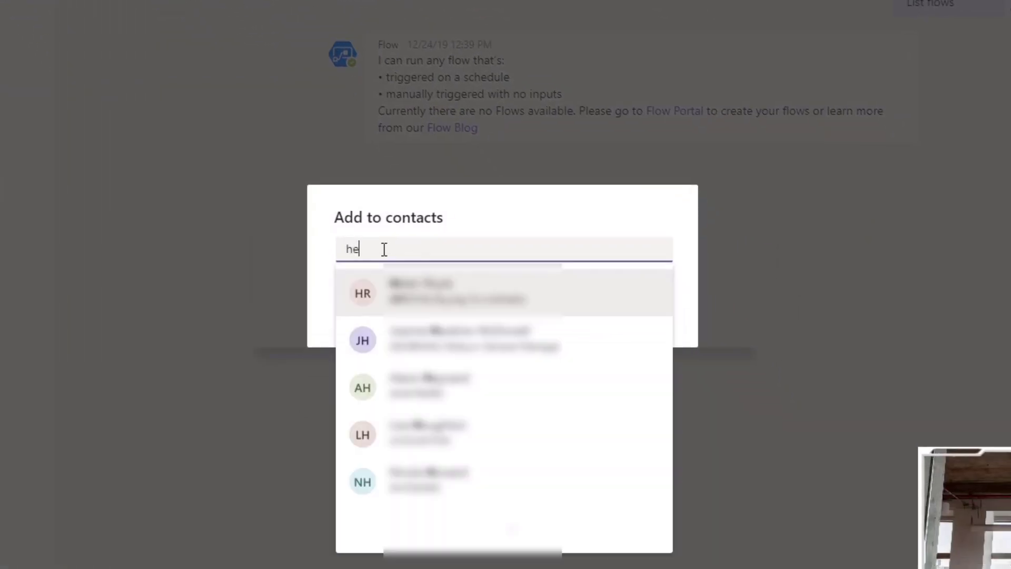
pyautogui.write('en')
pyautogui.click(522, 304)
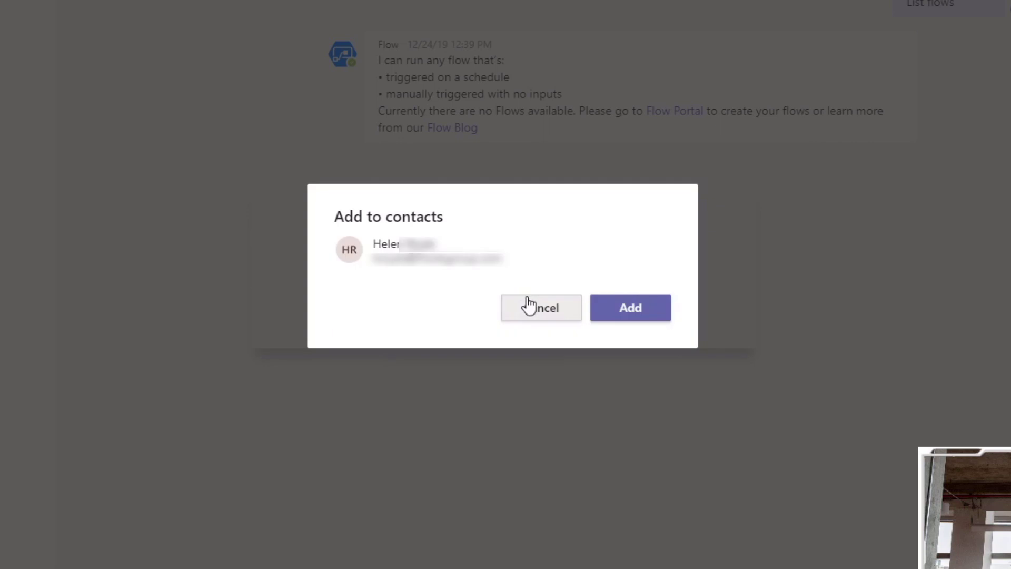
pyautogui.click(630, 309)
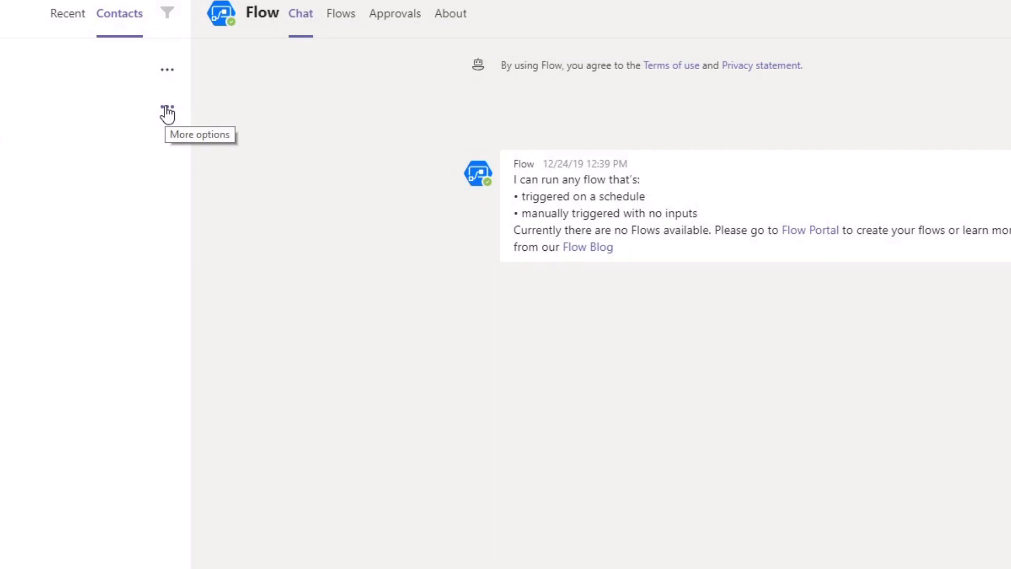
# Add a third contact to Merch Team using the first suggested match.
pyautogui.click(167, 112)
pyautogui.click(167, 139)
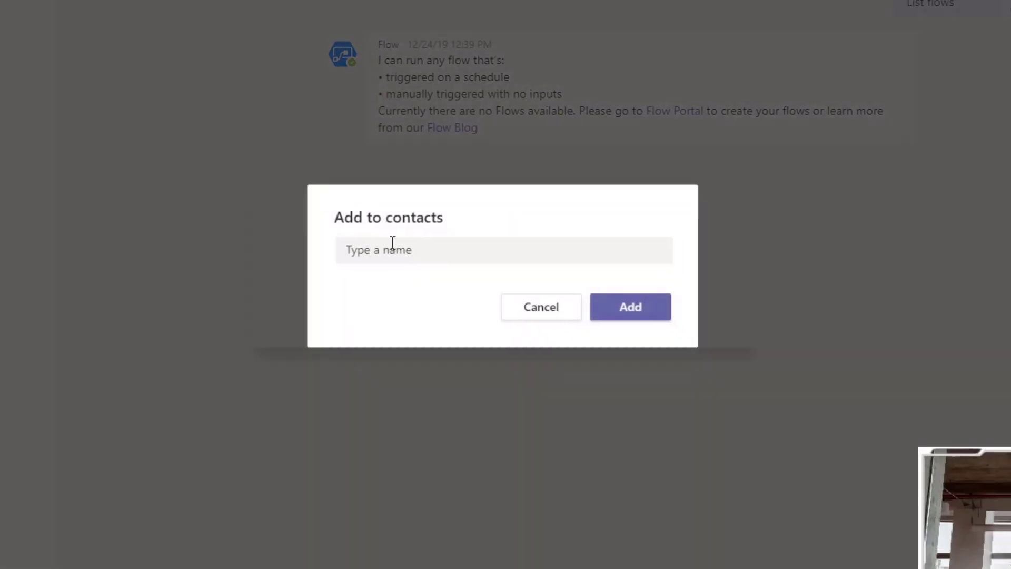
pyautogui.click(419, 260)
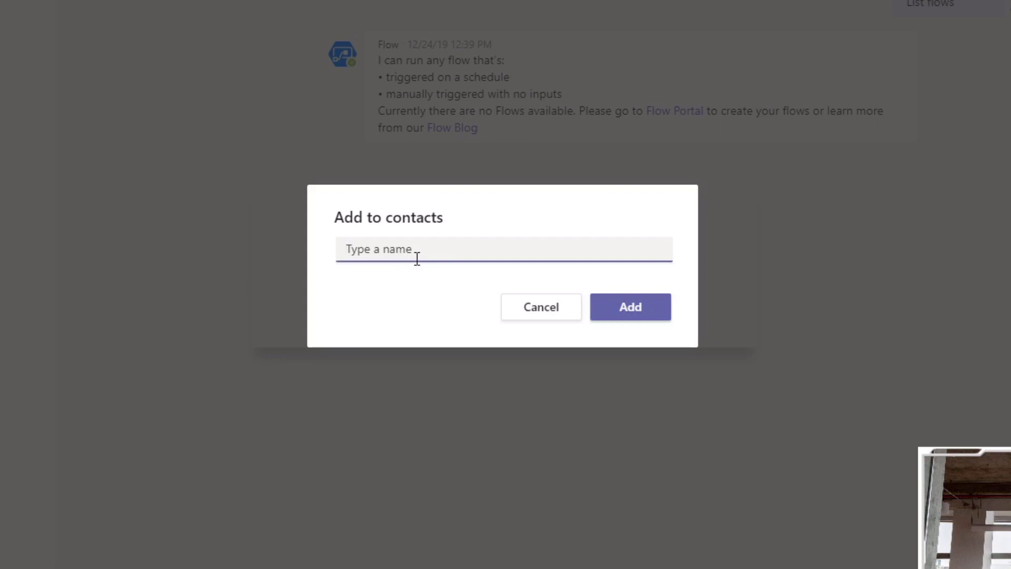
pyautogui.write('lau')
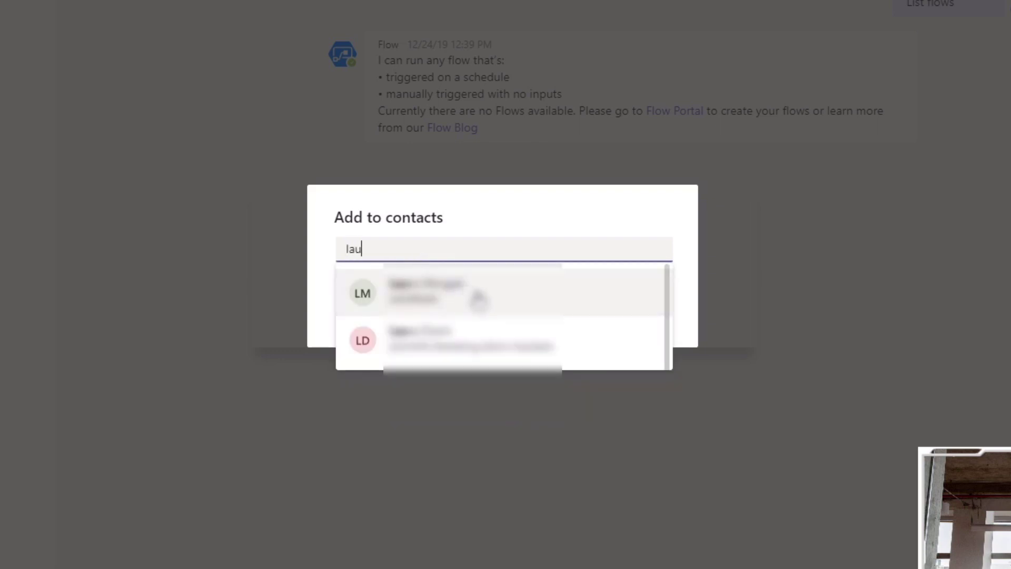
pyautogui.click(478, 298)
pyautogui.click(630, 310)
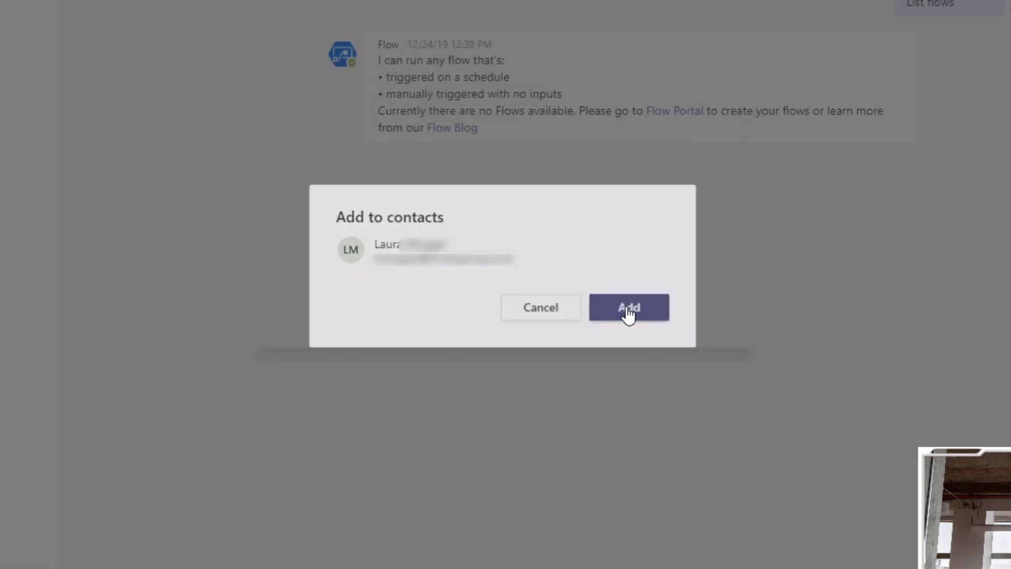